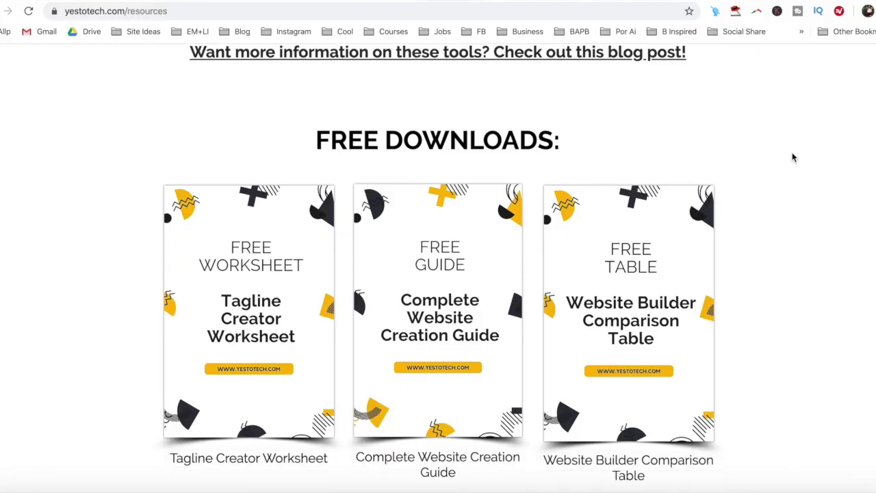
# Open the Complete Website Creation Guide sign-up form and begin entering a first name and e-mail
pyautogui.scroll(-1, 792, 152)
pyautogui.click(506, 237)
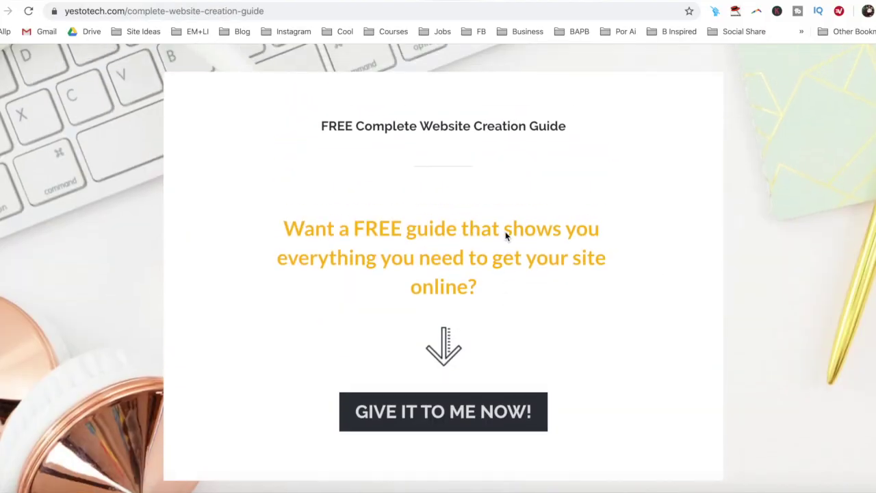
pyautogui.click(488, 416)
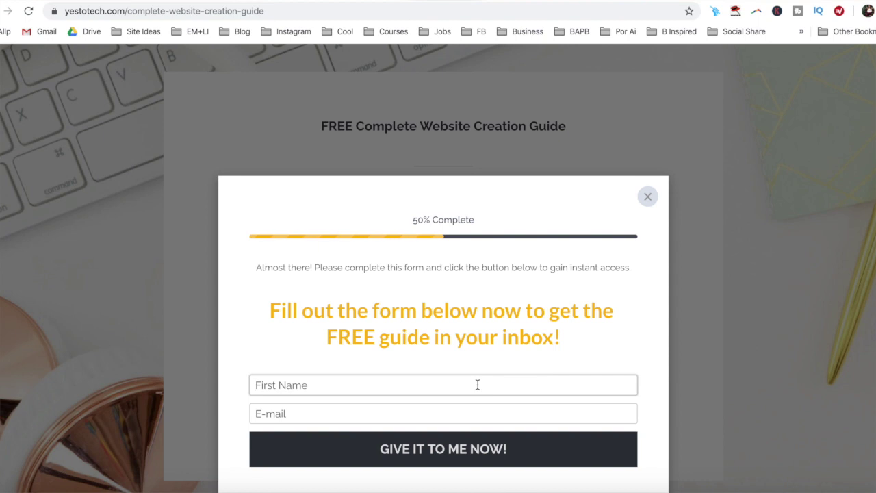
pyautogui.press('Tab')
pyautogui.write('mar')
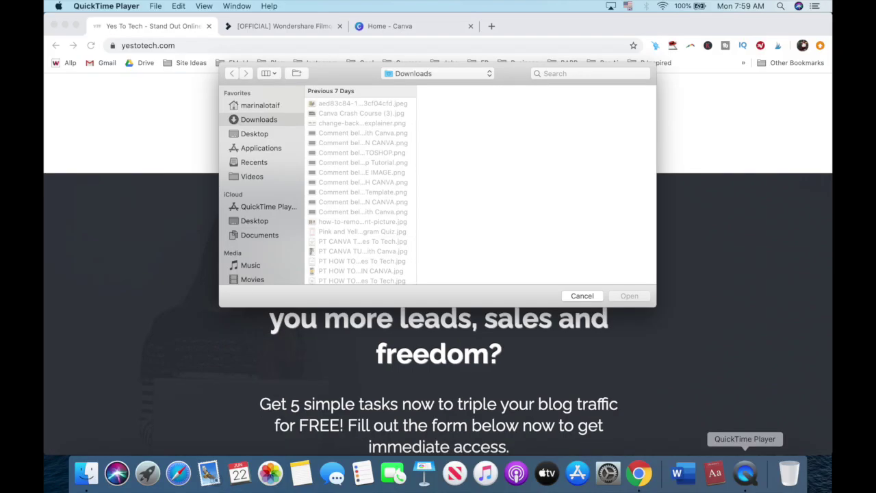
# Screen-record the yestotech.com home page scrolling down, with the microphone set to None
pyautogui.click(155, 5)
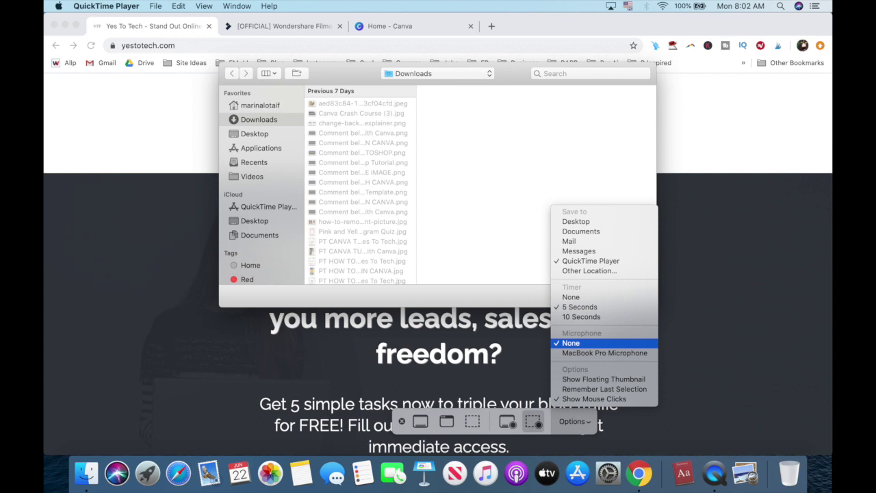
pyautogui.click(570, 342)
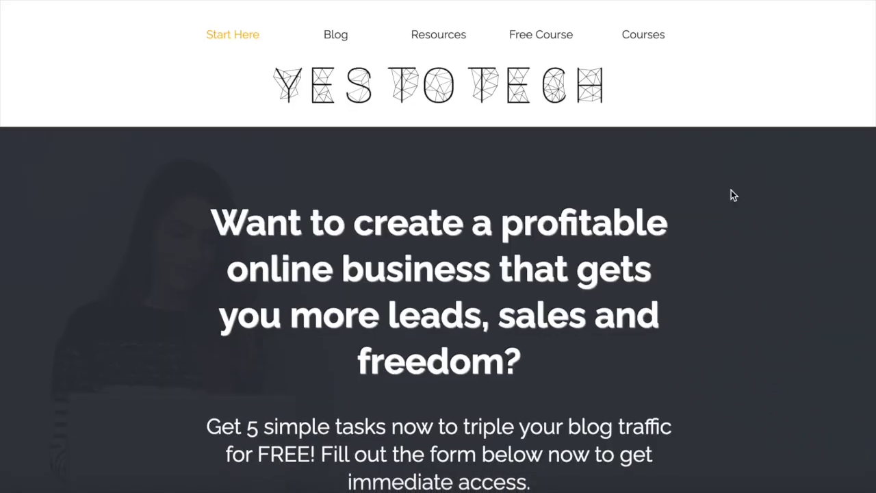
pyautogui.scroll(-5, 731, 189)
pyautogui.scroll(-3, 731, 188)
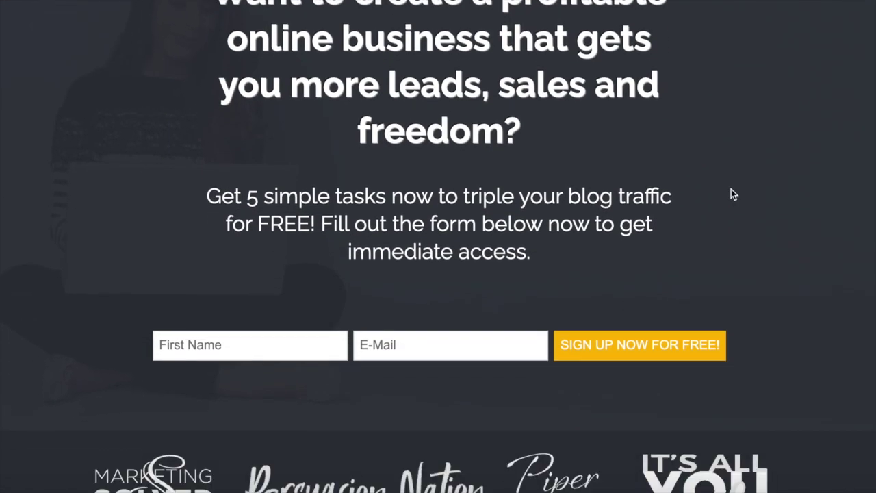
pyautogui.scroll(-3, 730, 190)
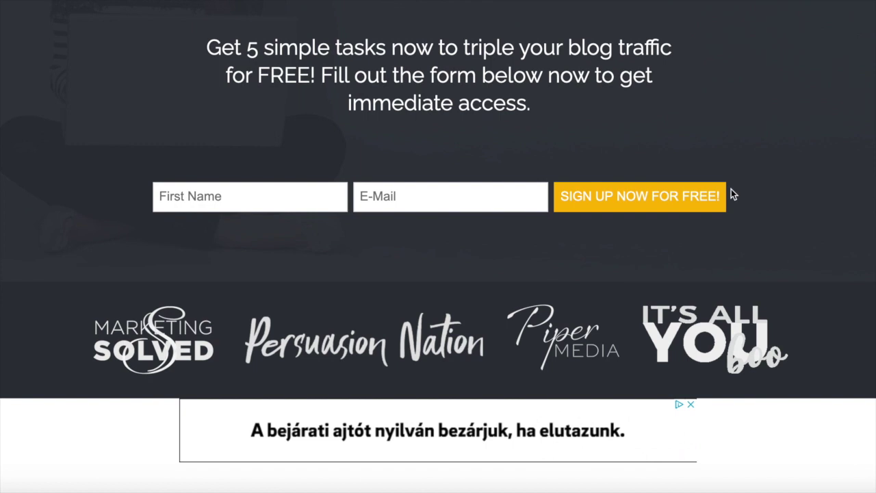
pyautogui.scroll(-1, 731, 189)
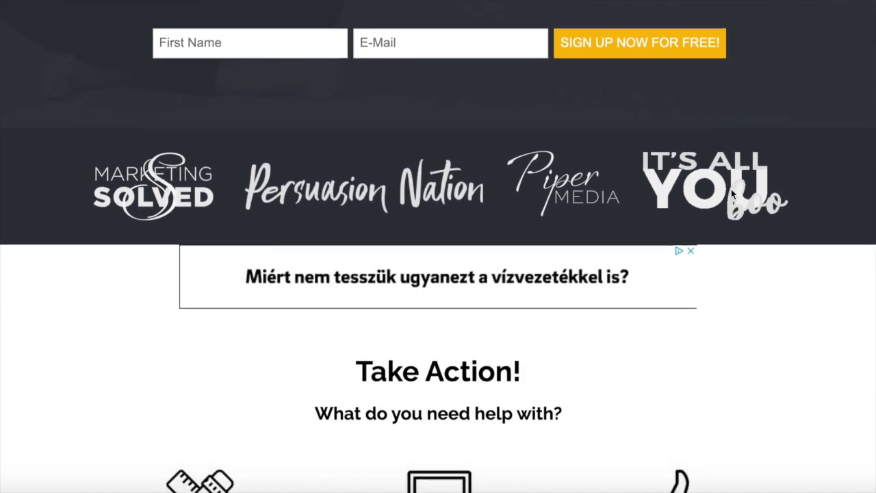
pyautogui.scroll(-2, 731, 191)
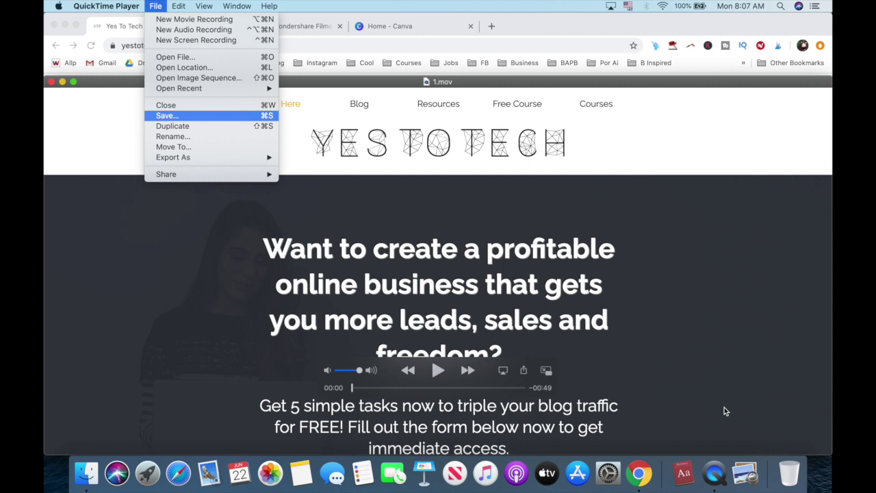
# Confirm saving the QuickTime screen recording as a movie file
pyautogui.press('Return')
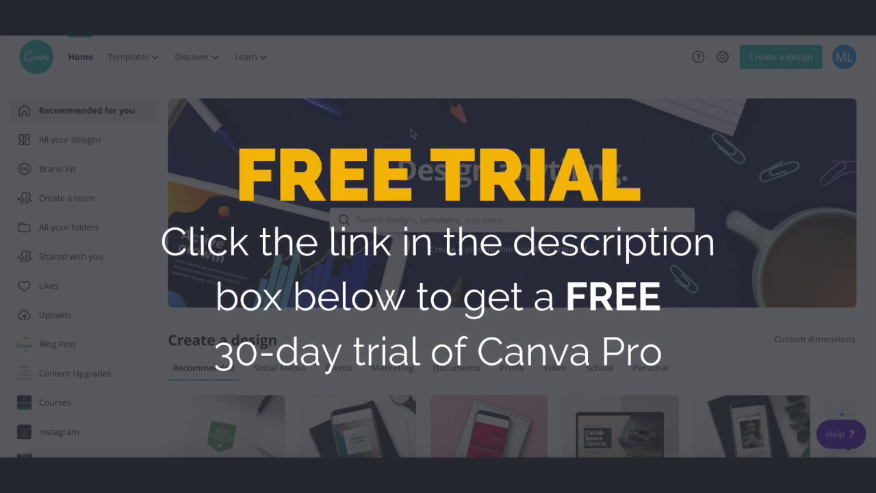
# Create a blank Instagram Post design and list all Frames under Elements
pyautogui.scroll(-3, 295, 211)
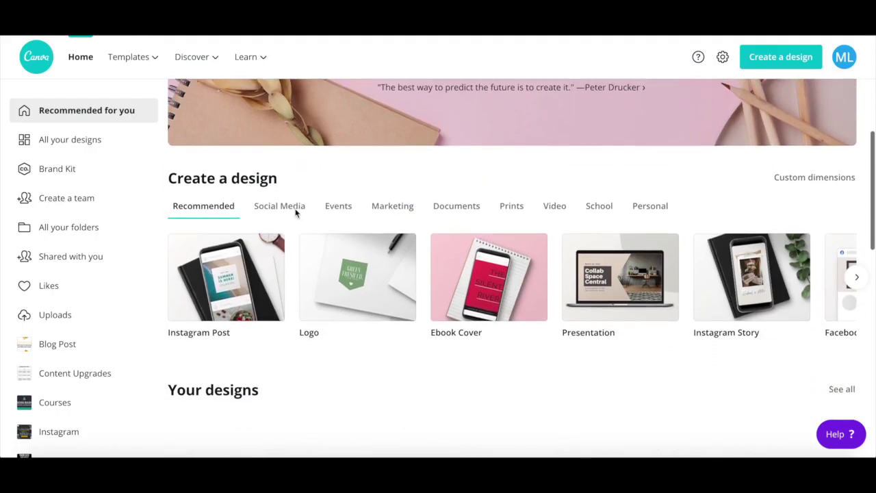
pyautogui.click(247, 268)
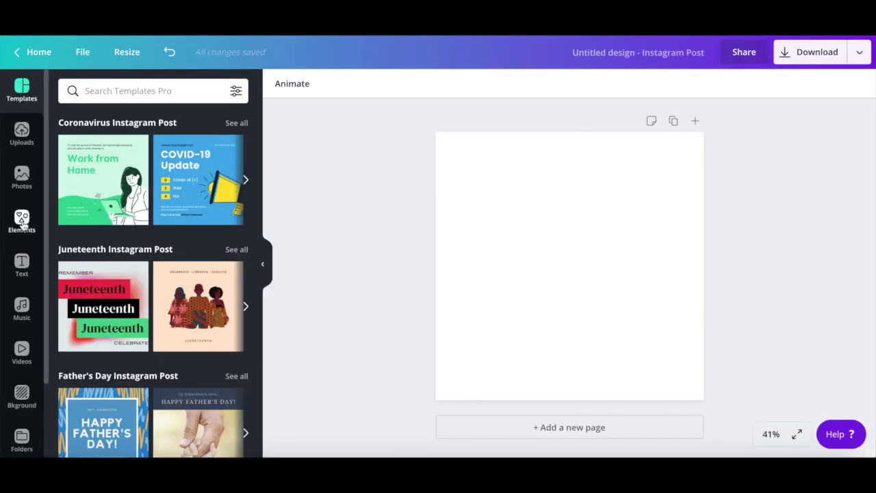
pyautogui.click(22, 221)
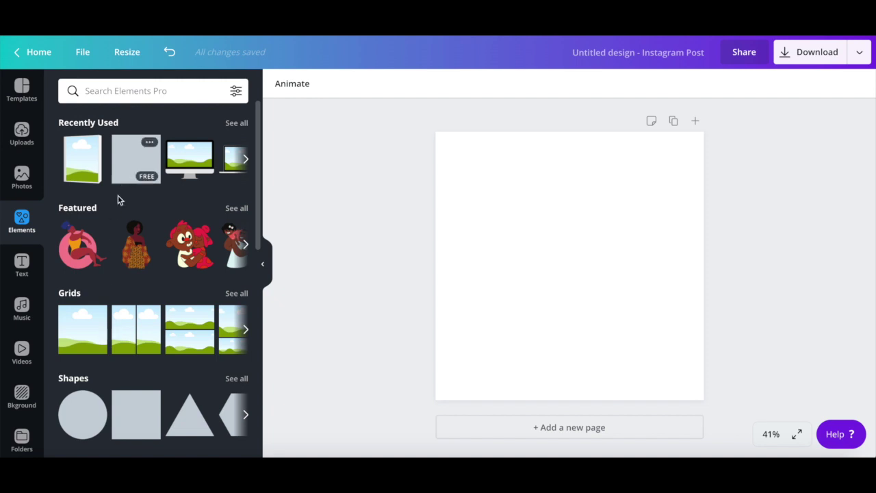
pyautogui.scroll(-3, 117, 210)
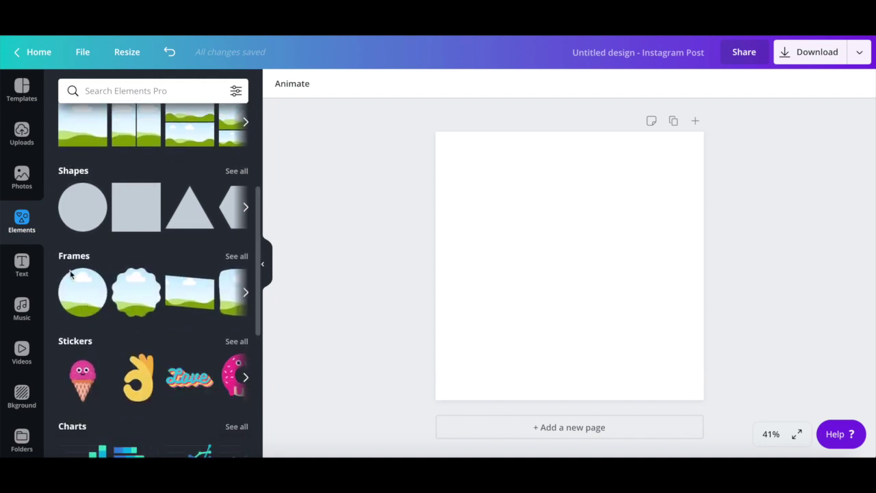
pyautogui.click(232, 263)
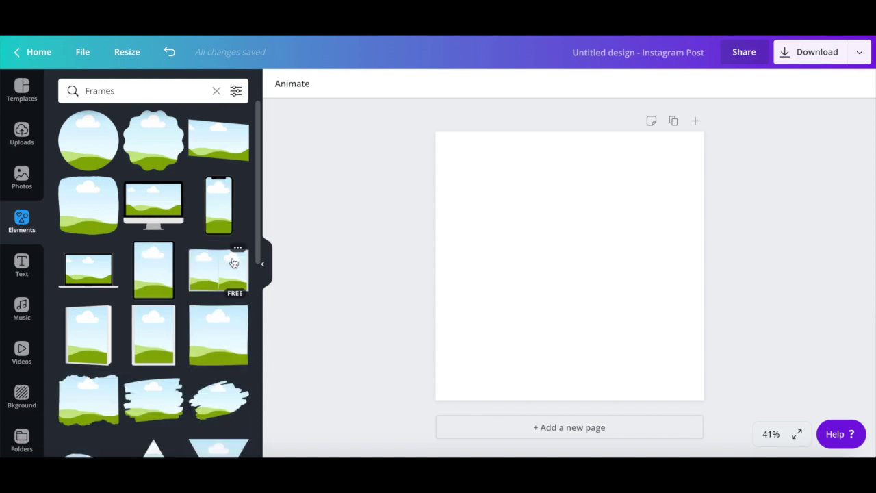
pyautogui.scroll(-1, 232, 263)
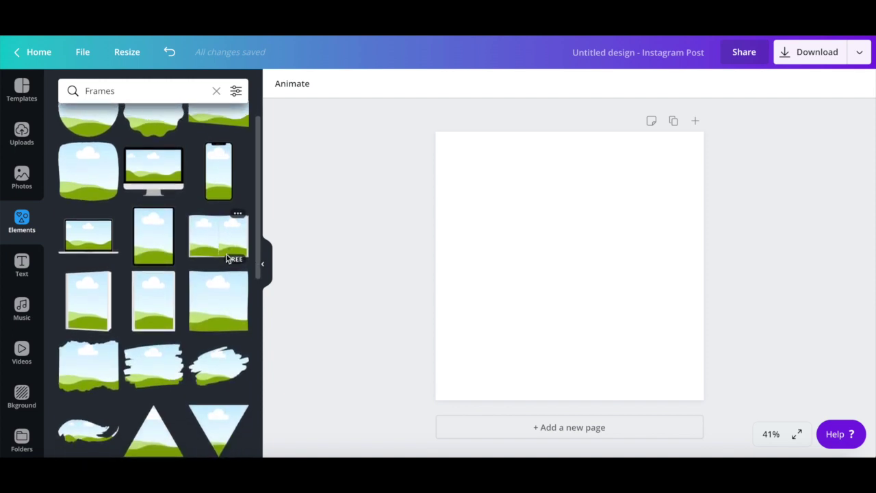
# Add the desktop-monitor frame and stretch it to the full page width
pyautogui.click(146, 170)
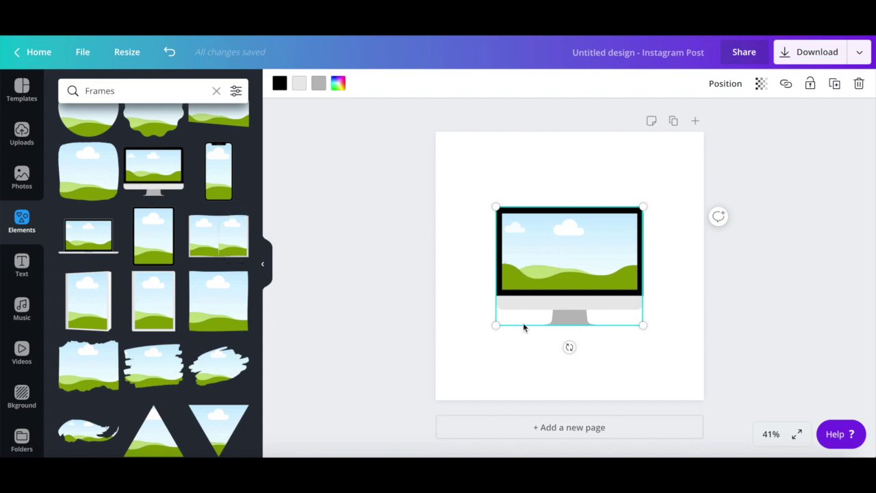
pyautogui.moveTo(497, 327); pyautogui.dragTo(436, 373)
pyautogui.moveTo(643, 206); pyautogui.dragTo(704, 159)
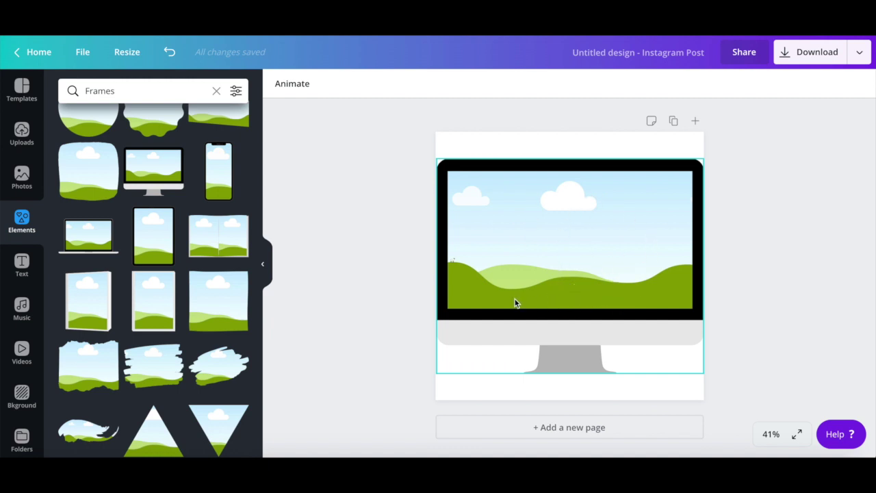
# Upload 'Yes To Tech Website Animation.mov' from the Downloads folder to Canva
pyautogui.click(22, 134)
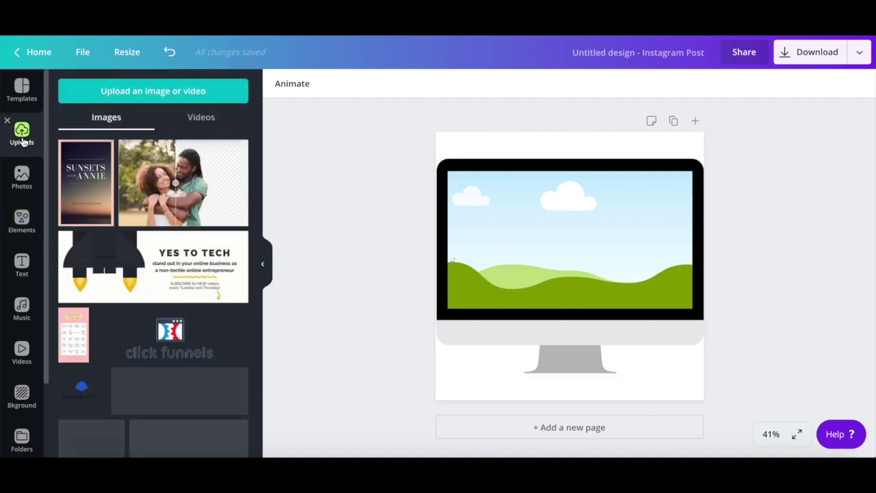
pyautogui.click(137, 101)
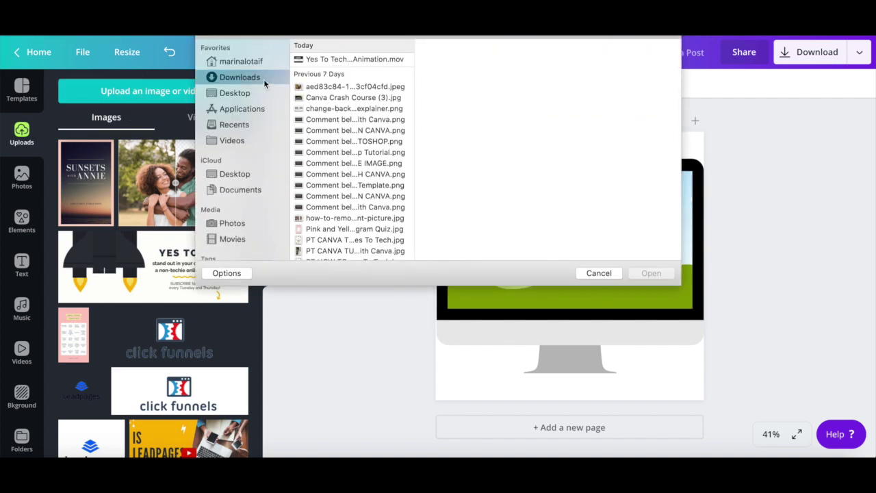
pyautogui.click(316, 60)
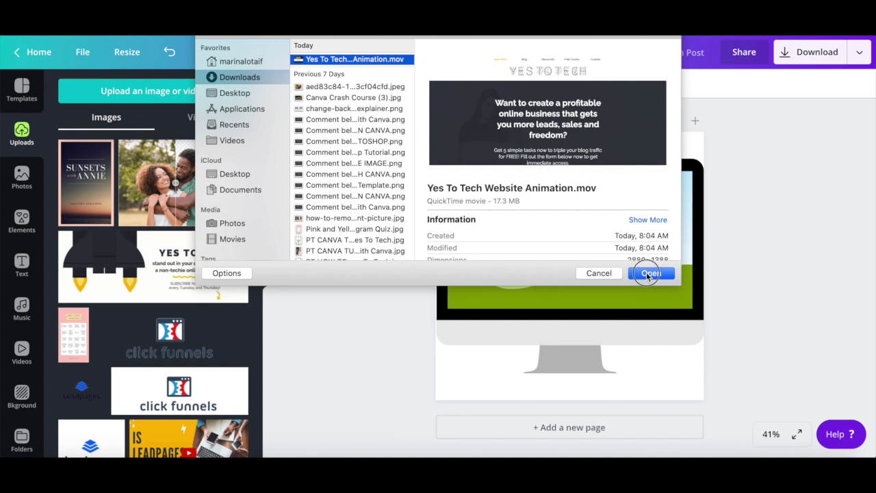
pyautogui.click(650, 273)
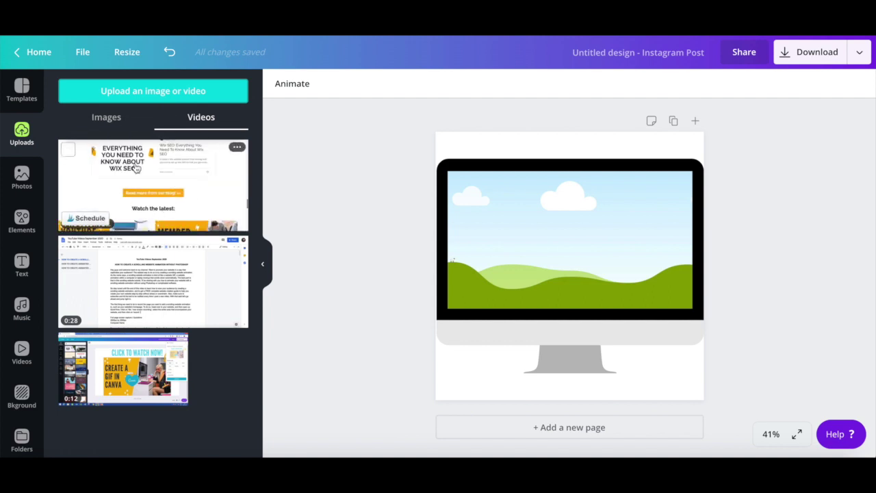
# Drop the uploaded recording into the monitor frame and title the design 'Scrolling Website Animation'
pyautogui.moveTo(136, 168); pyautogui.dragTo(509, 213)
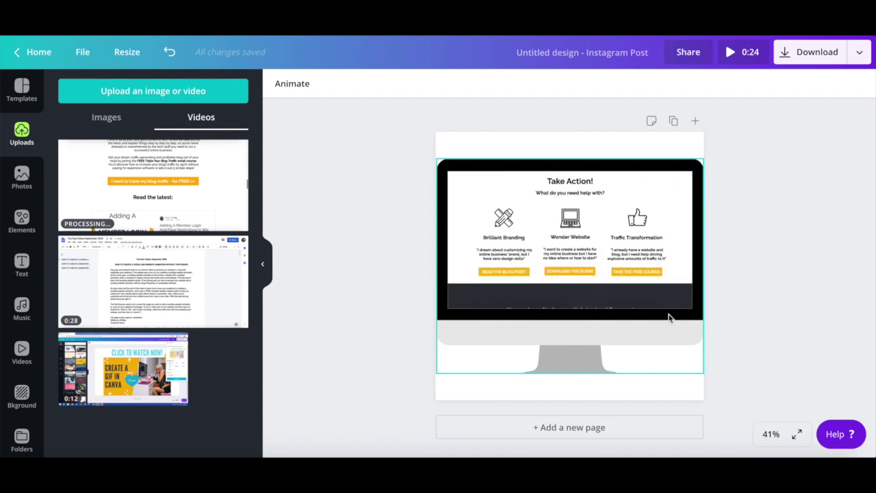
pyautogui.click(606, 52)
pyautogui.write('Scrolling')
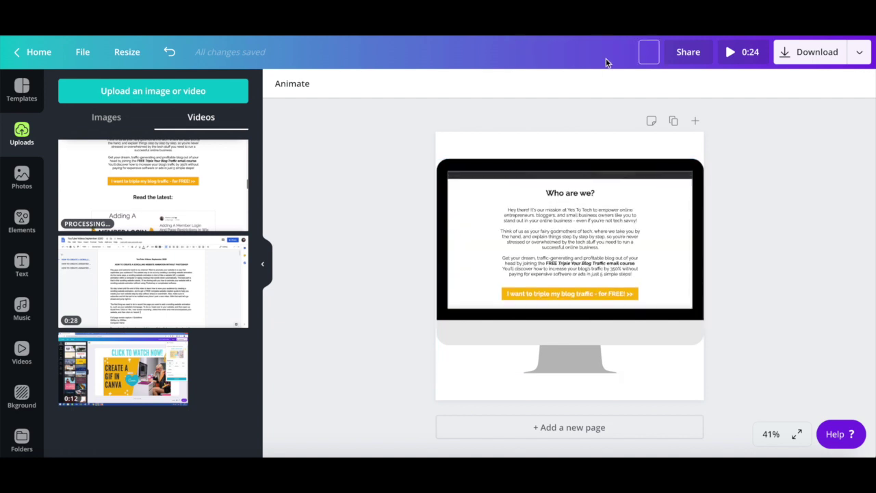
pyautogui.write(' We')
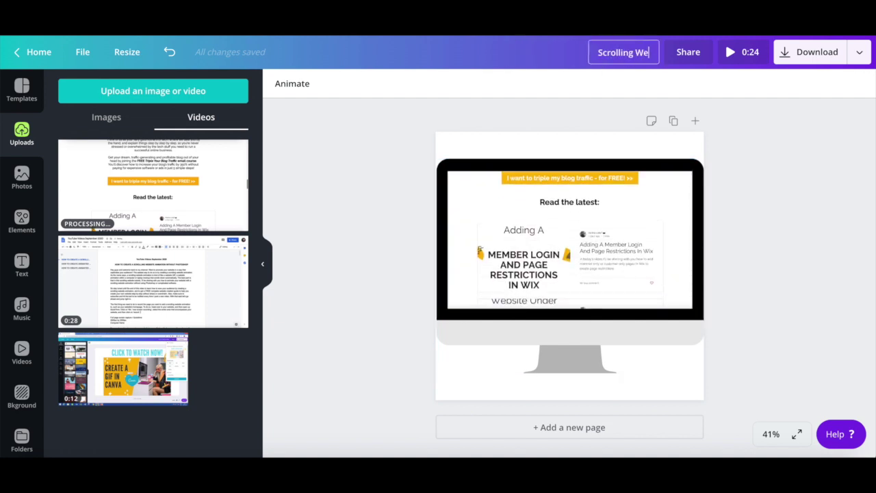
pyautogui.write('bsite Animation')
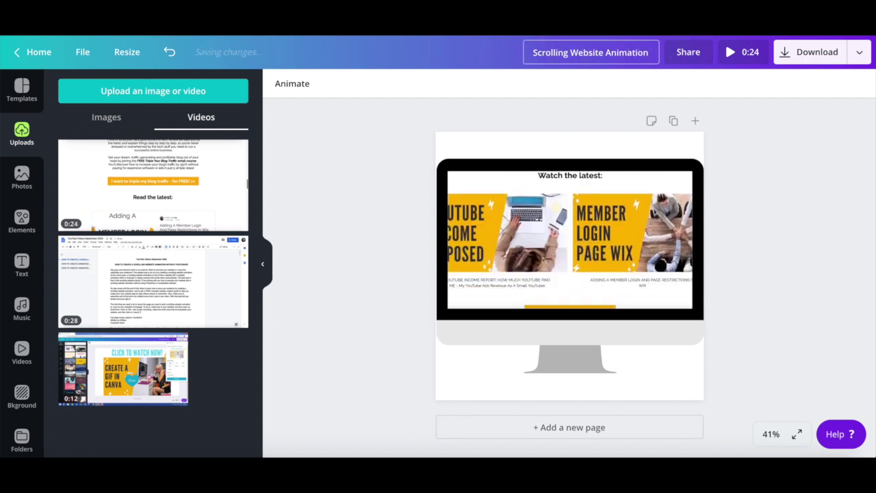
pyautogui.click(804, 55)
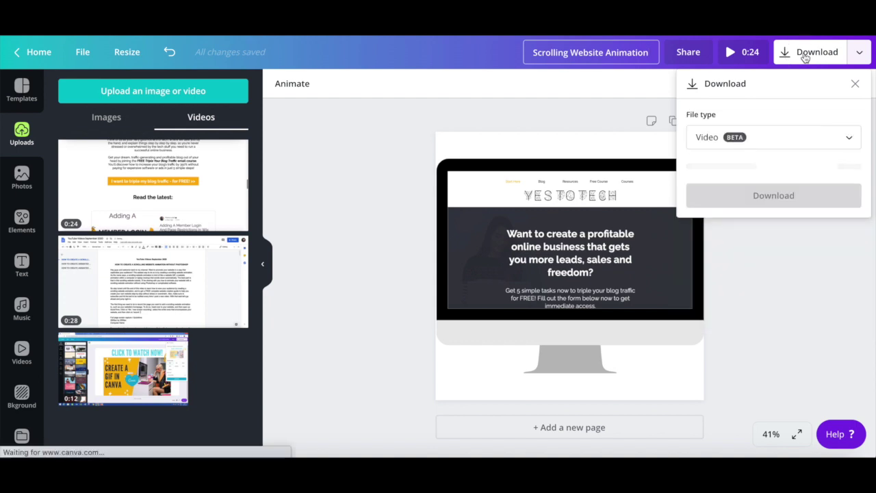
# Choose Video as the download file type for the post
pyautogui.click(759, 137)
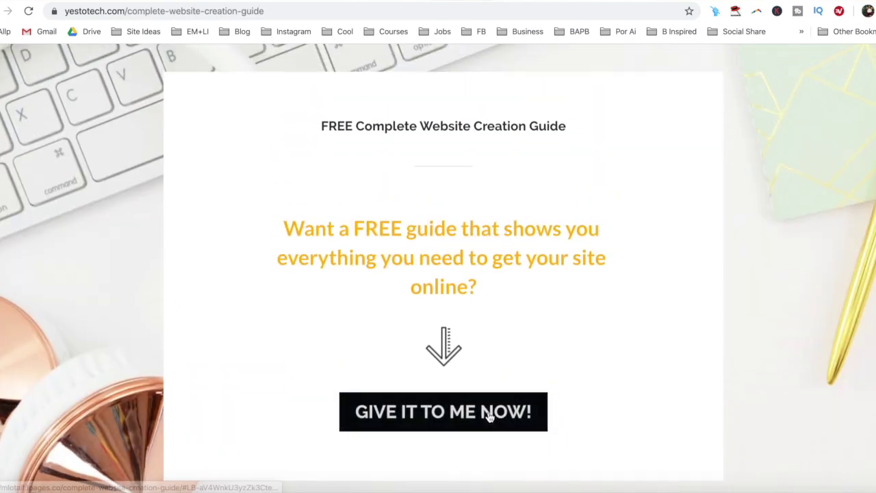
# Reopen the Complete Website Creation Guide page and its GIVE IT TO ME NOW! sign-up form
pyautogui.click(490, 417)
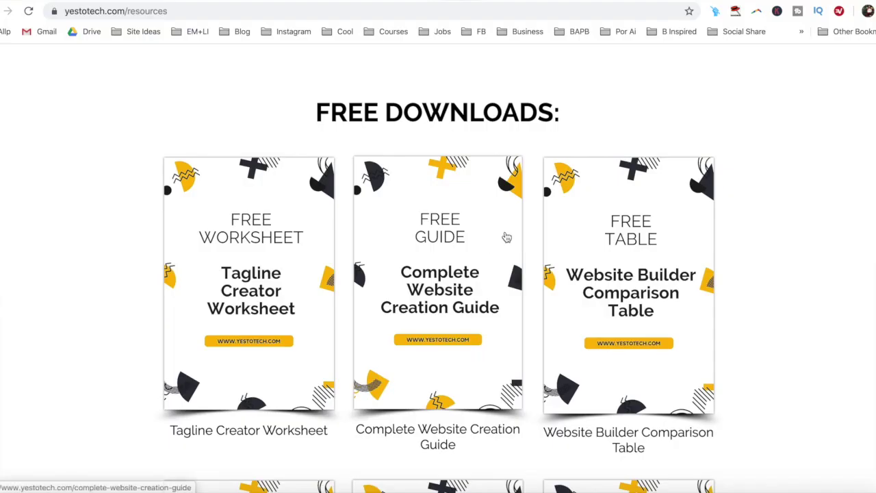
pyautogui.click(506, 238)
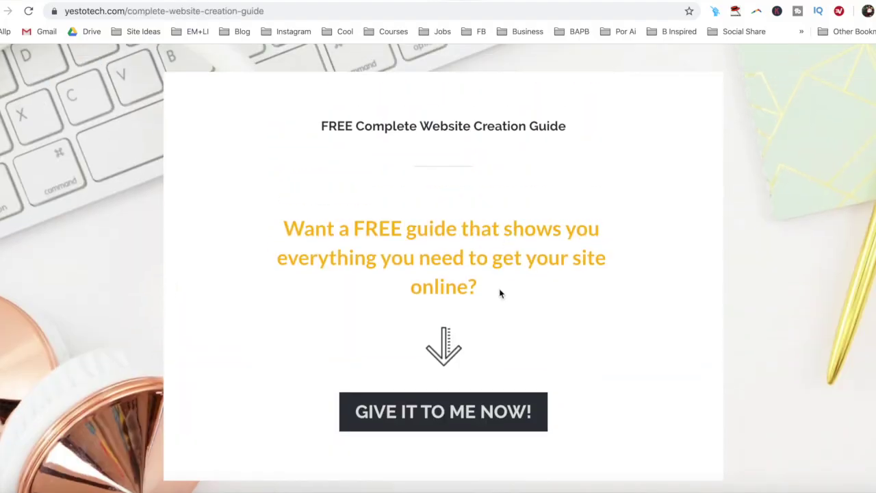
pyautogui.click(489, 411)
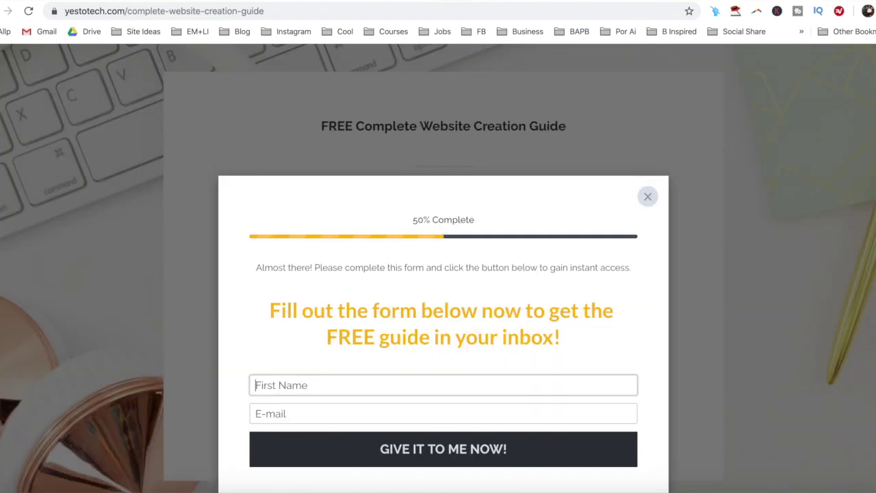